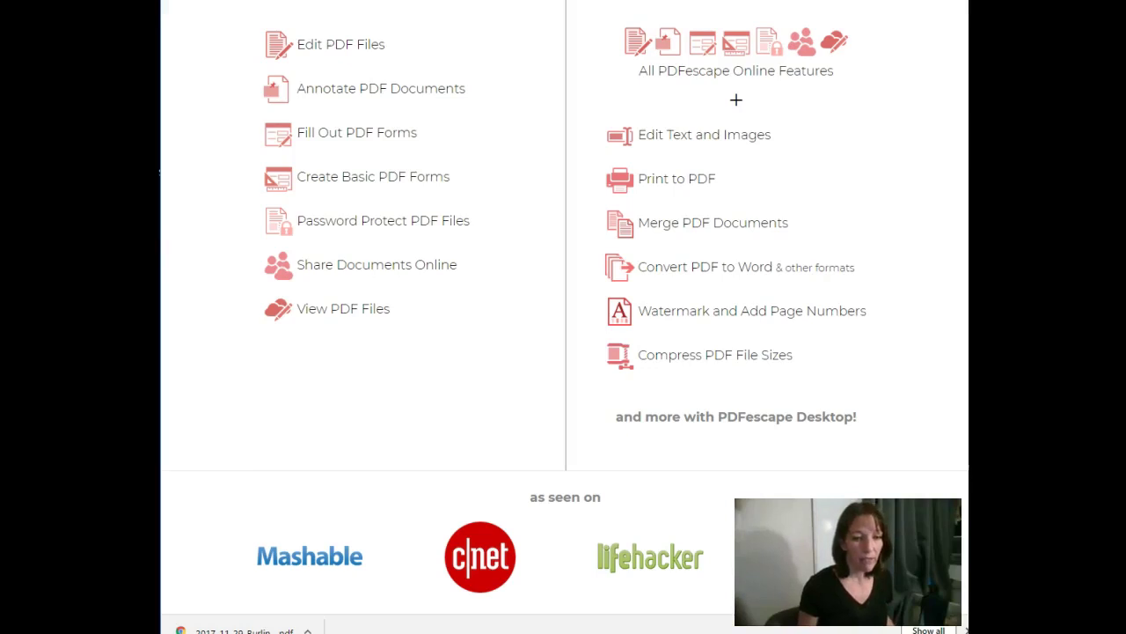
Step: Start the free online PDF editor and upload "2017 11 29 Burlington.pdf" from the computer for editing
scroll(349, 346, up, 5)
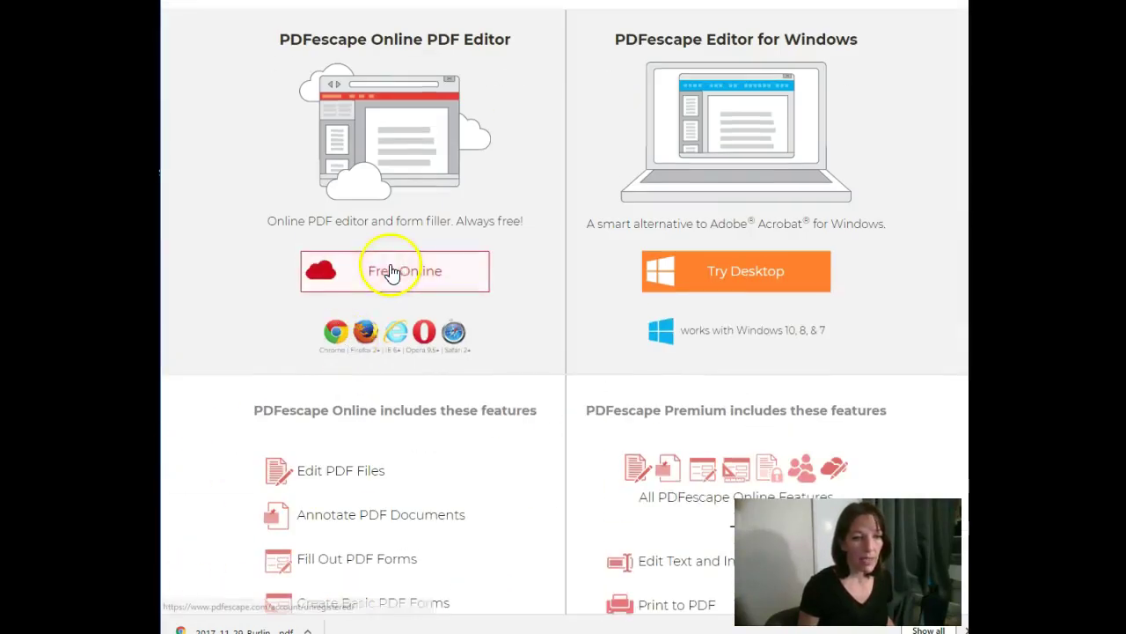
click(392, 273)
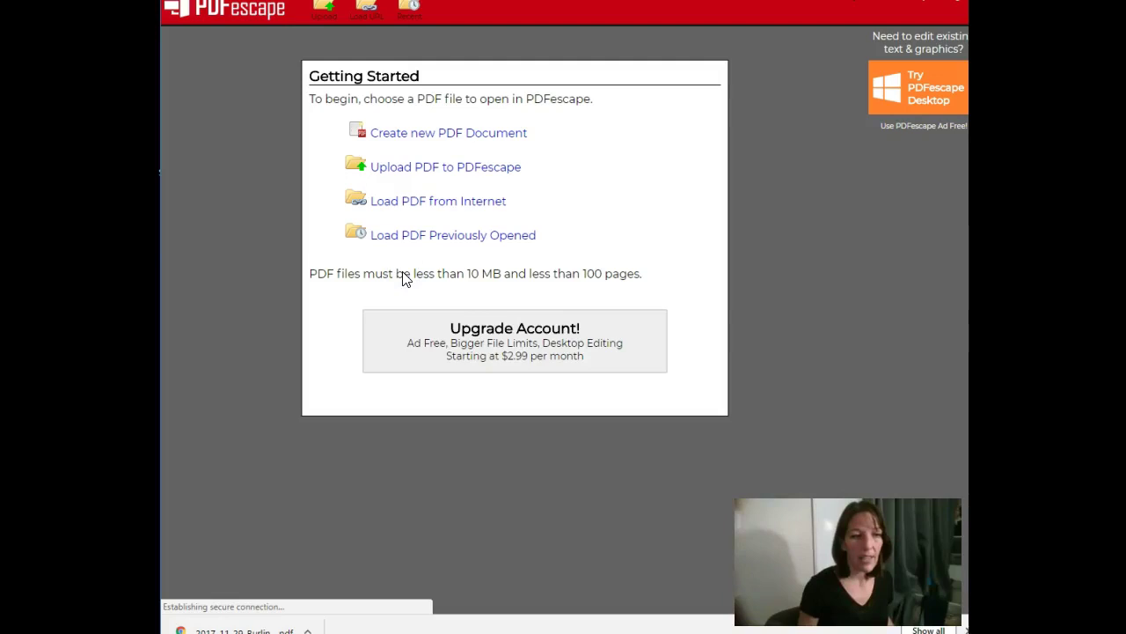
click(431, 171)
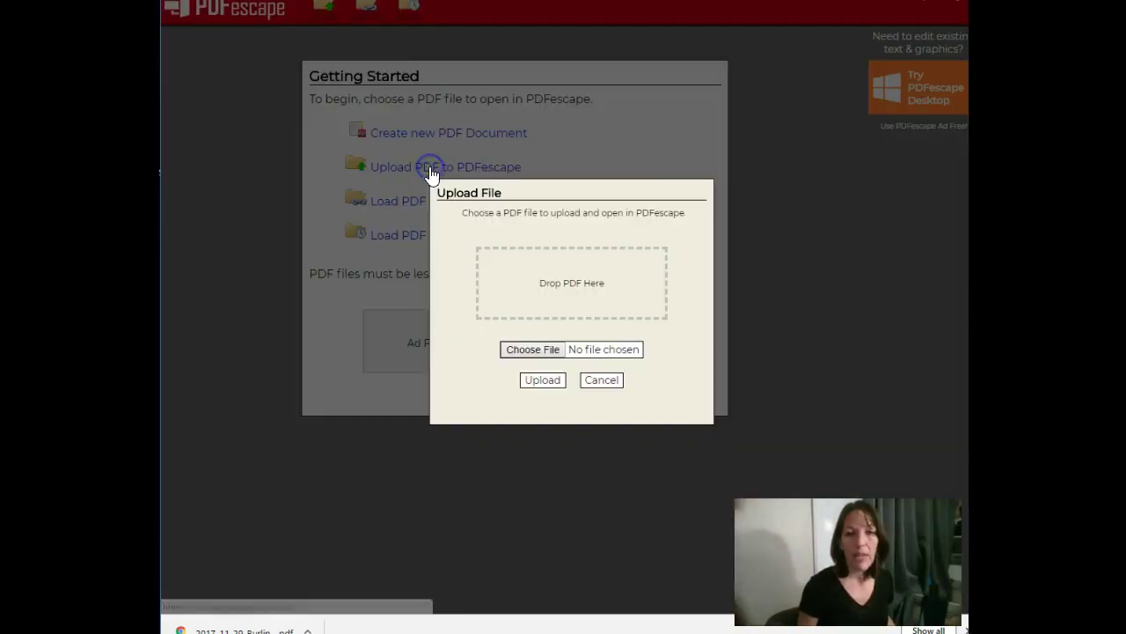
click(528, 353)
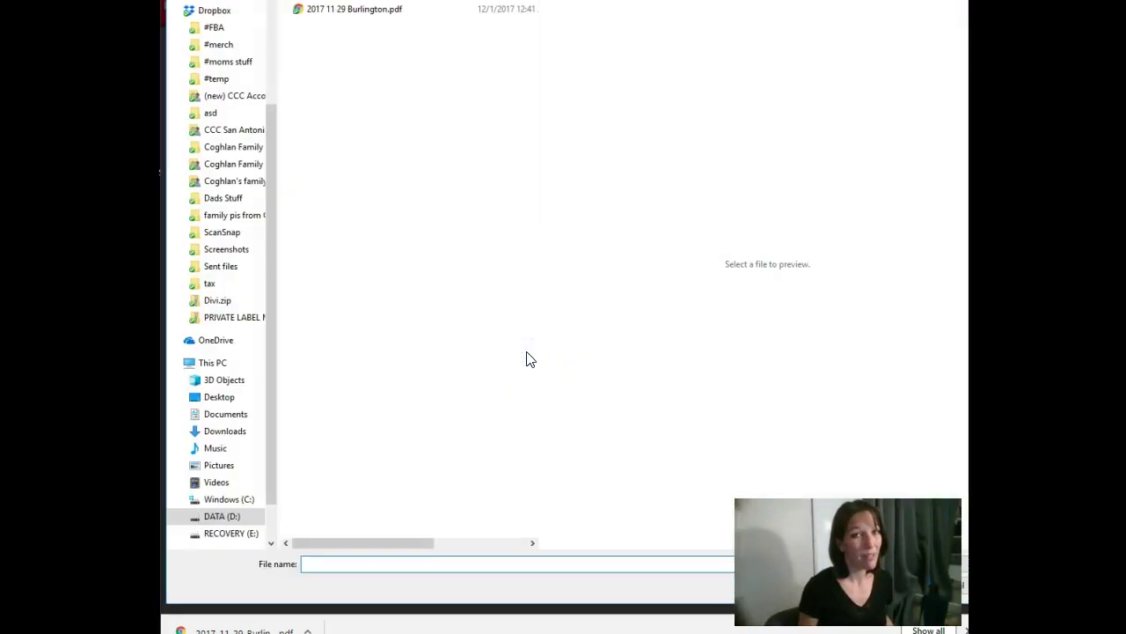
click(374, 11)
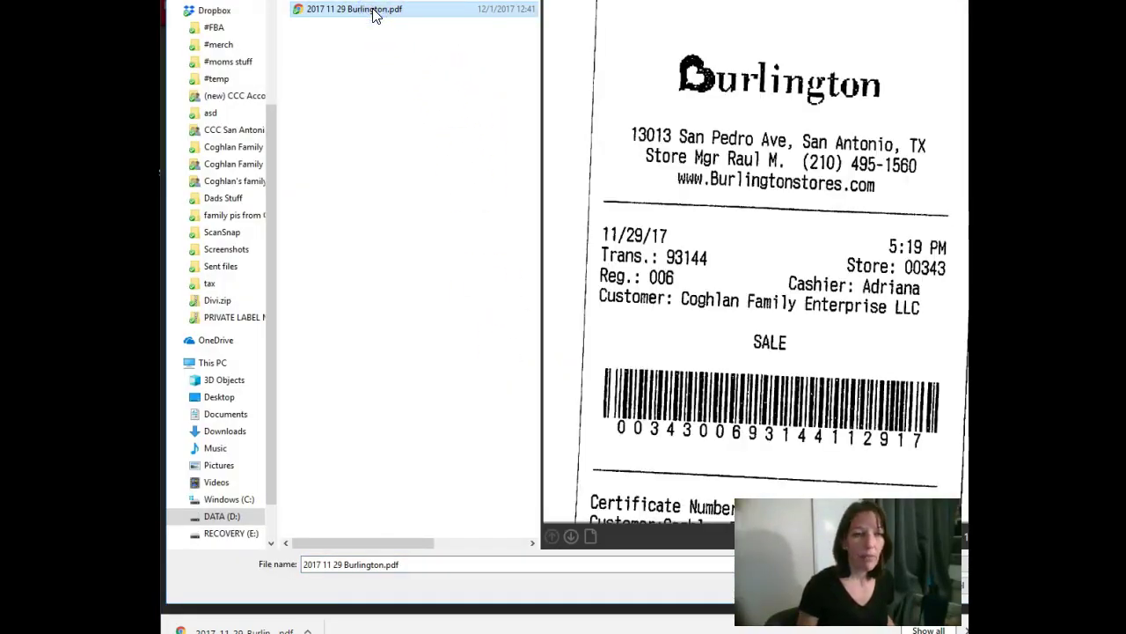
double_click(374, 10)
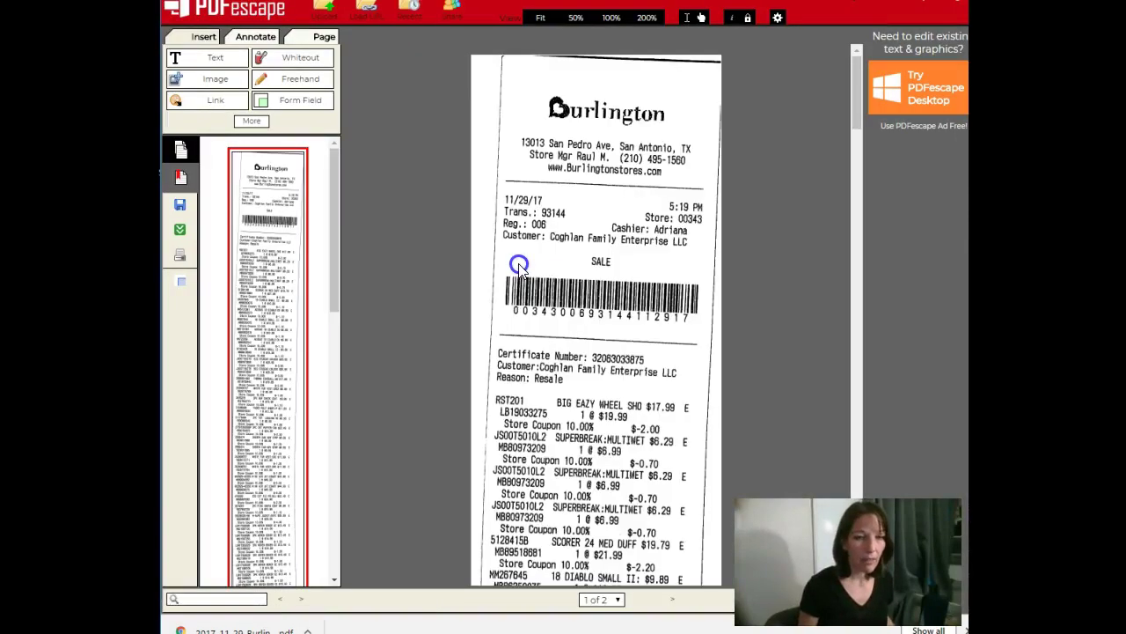
Step: Highlight the Burlington store header, the 11/29/17 date and the resale certificate block on page 1 in yellow
click(256, 37)
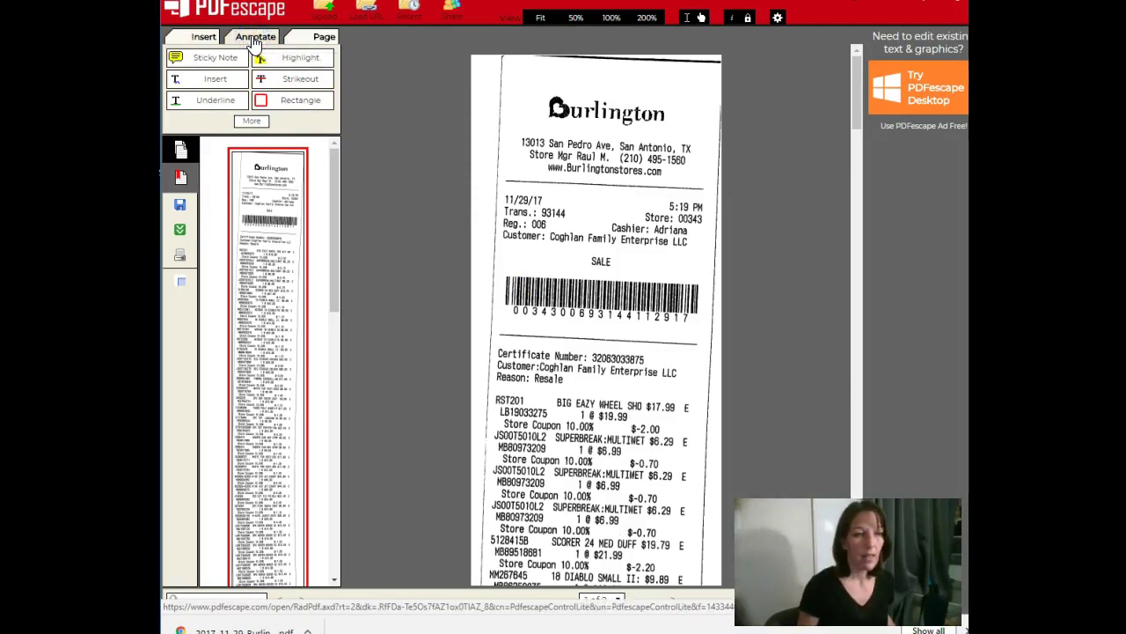
click(282, 57)
click(438, 116)
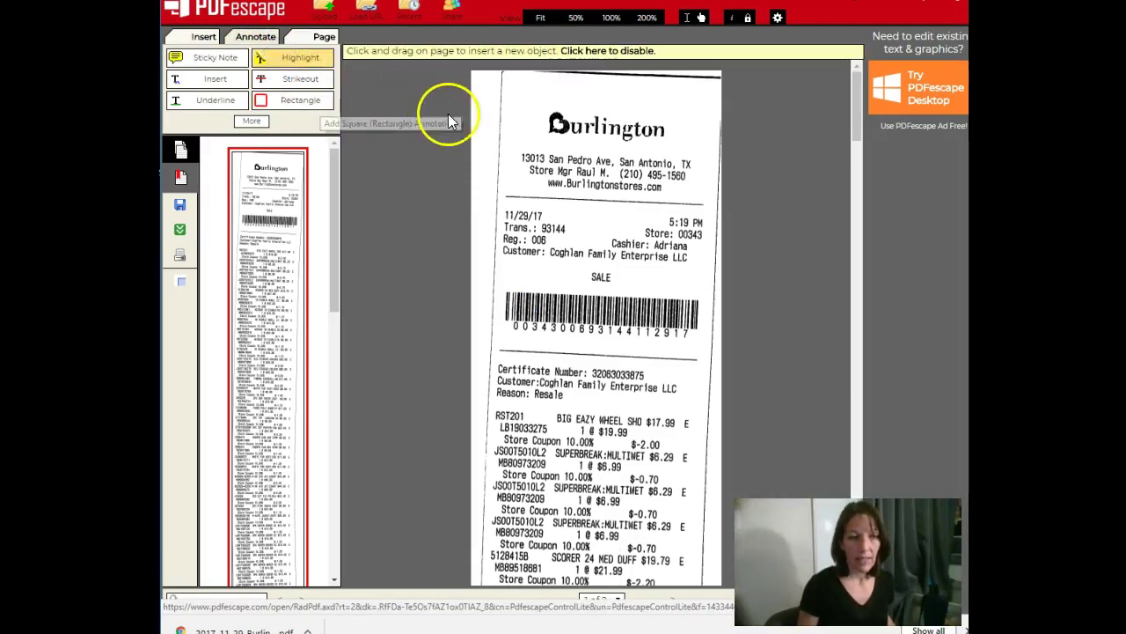
drag(510, 90, 560, 227)
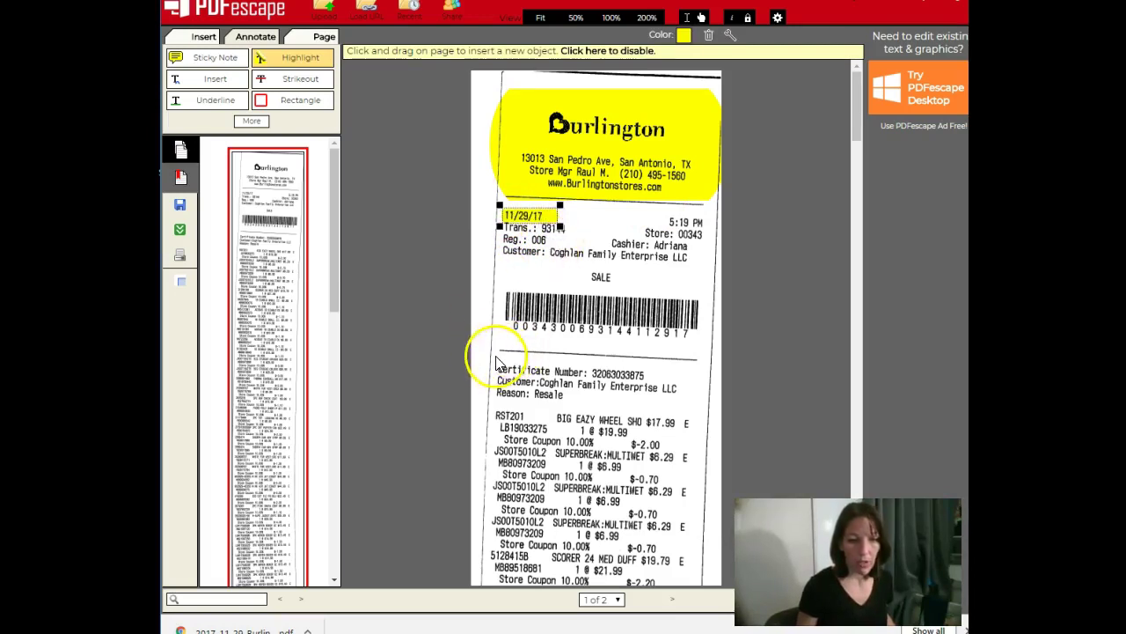
drag(486, 363, 708, 407)
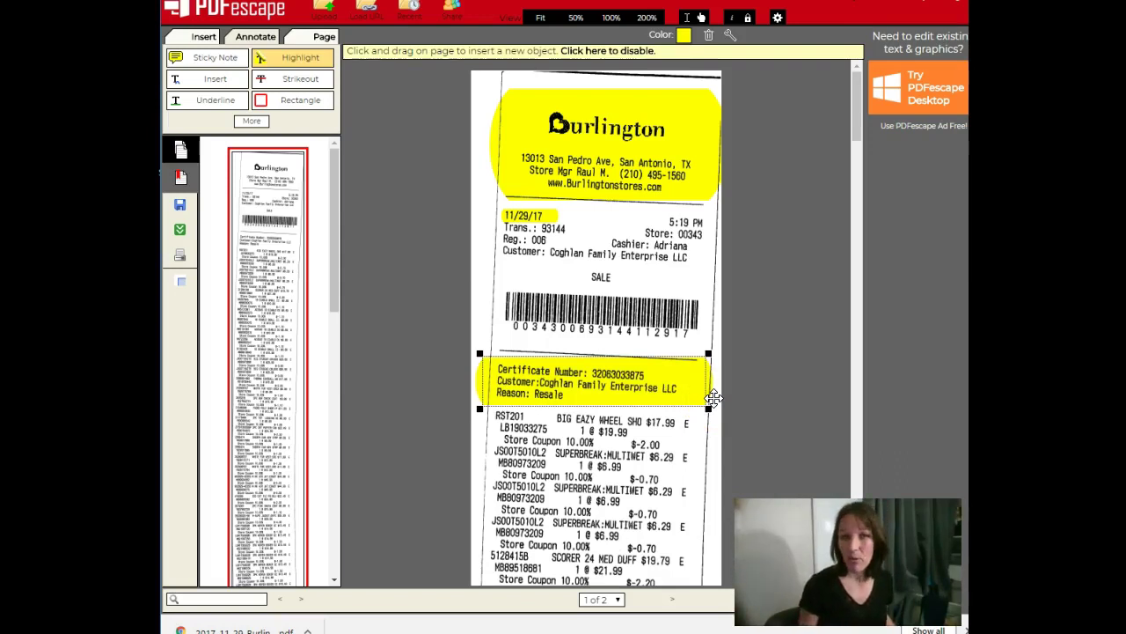
click(695, 384)
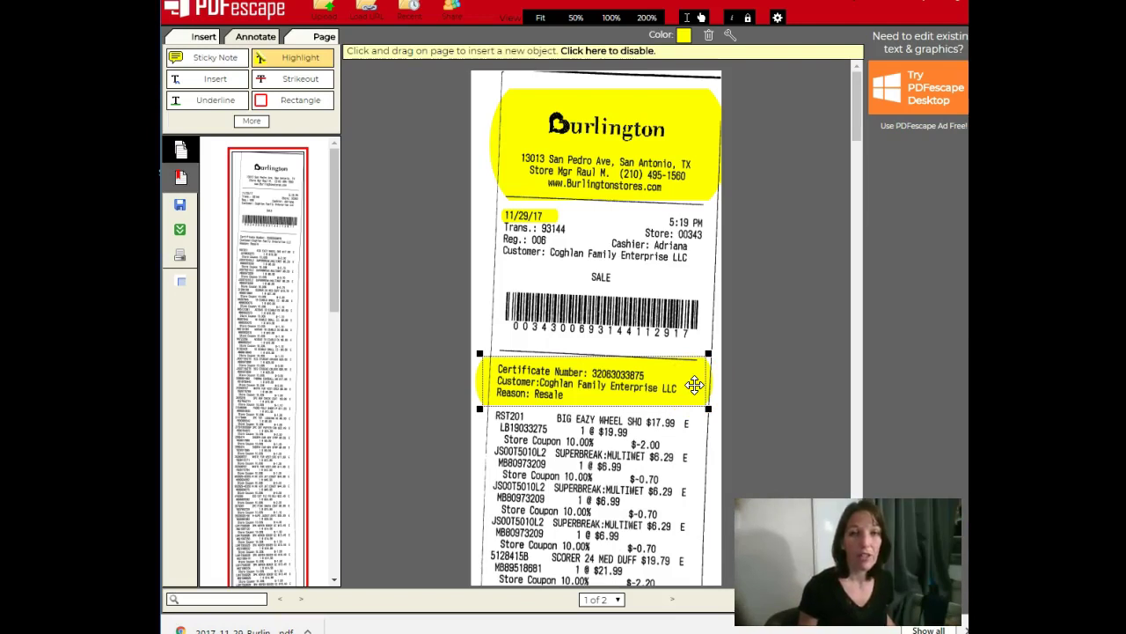
click(671, 362)
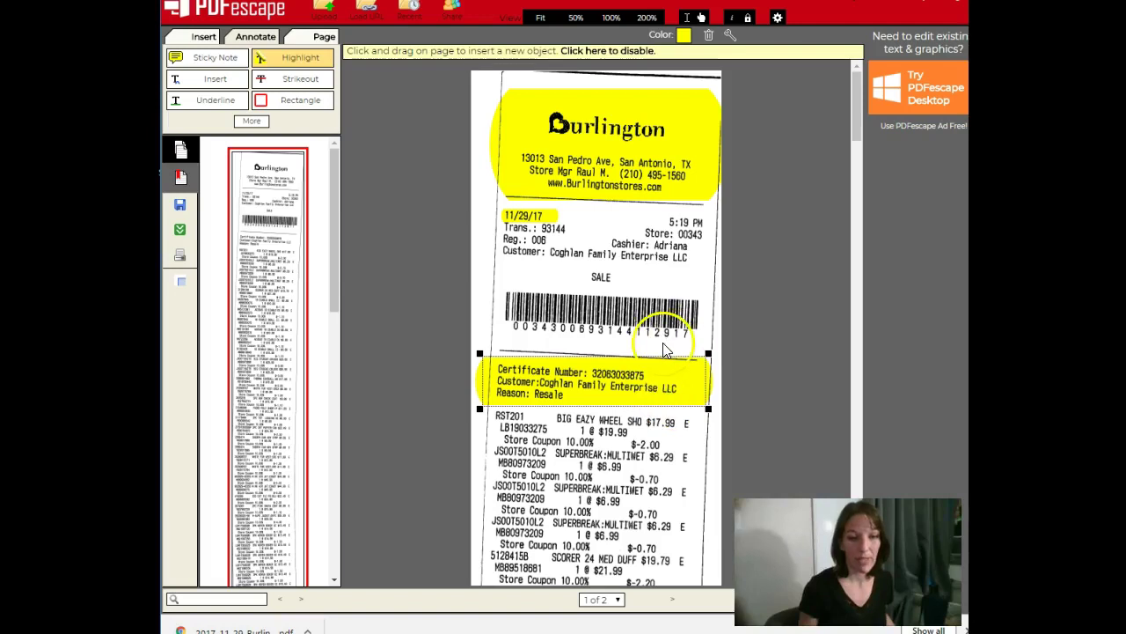
Step: Highlight the three BUILD BONANZA:BLOCK items with their prices and coupon lines further down page 1
scroll(666, 350, down, 8)
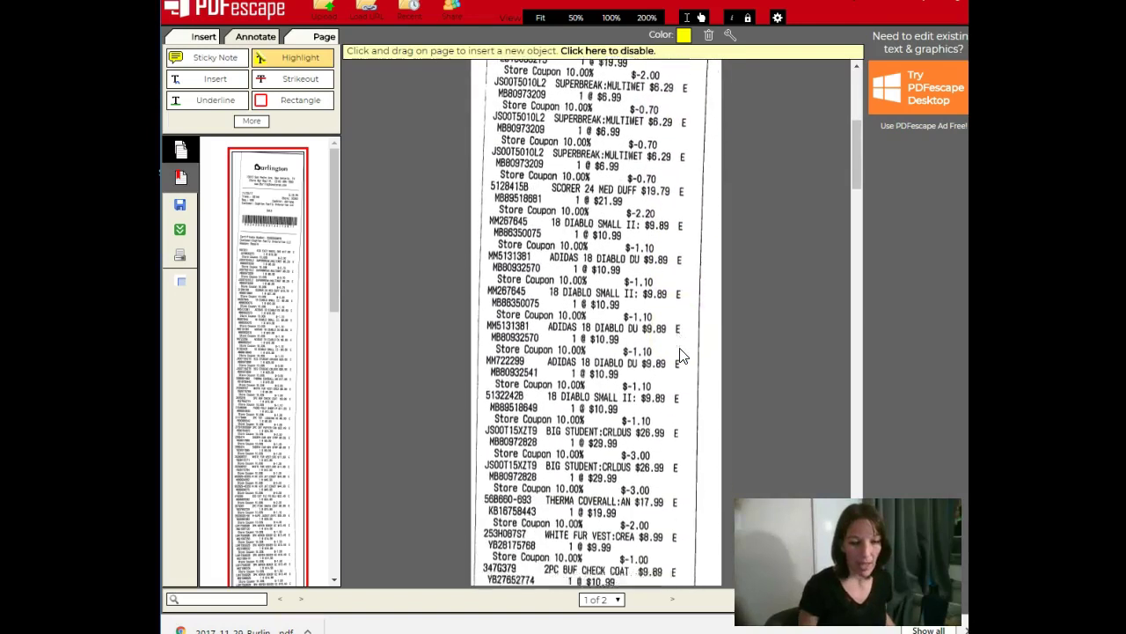
scroll(682, 355, down, 8)
scroll(682, 354, down, 5)
scroll(682, 354, down, 2)
scroll(682, 355, down, 12)
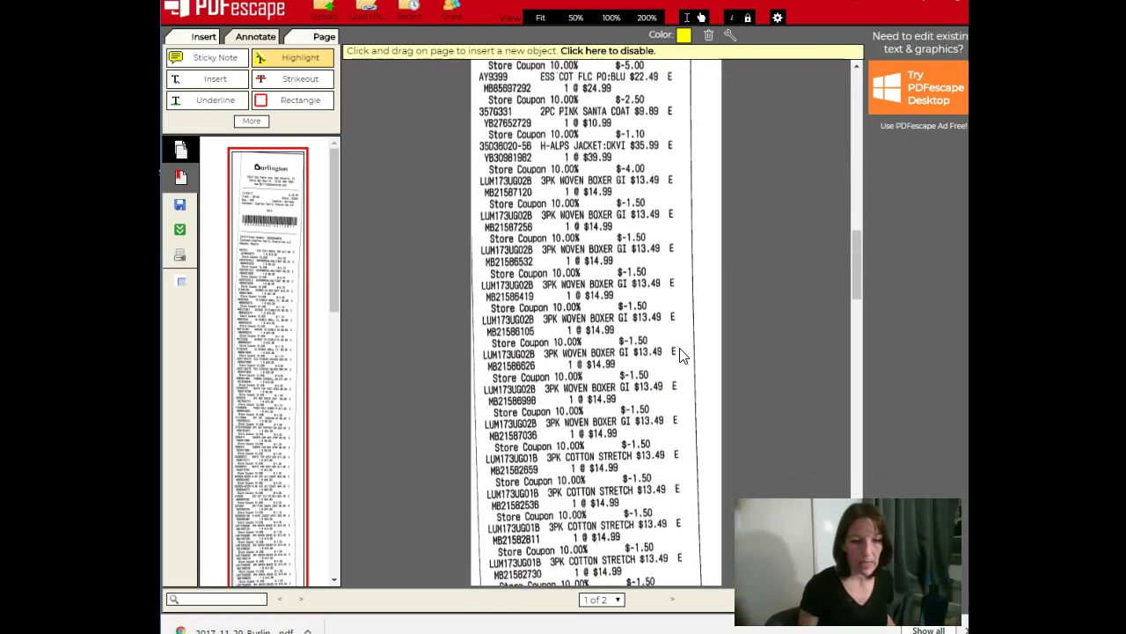
scroll(682, 355, down, 4)
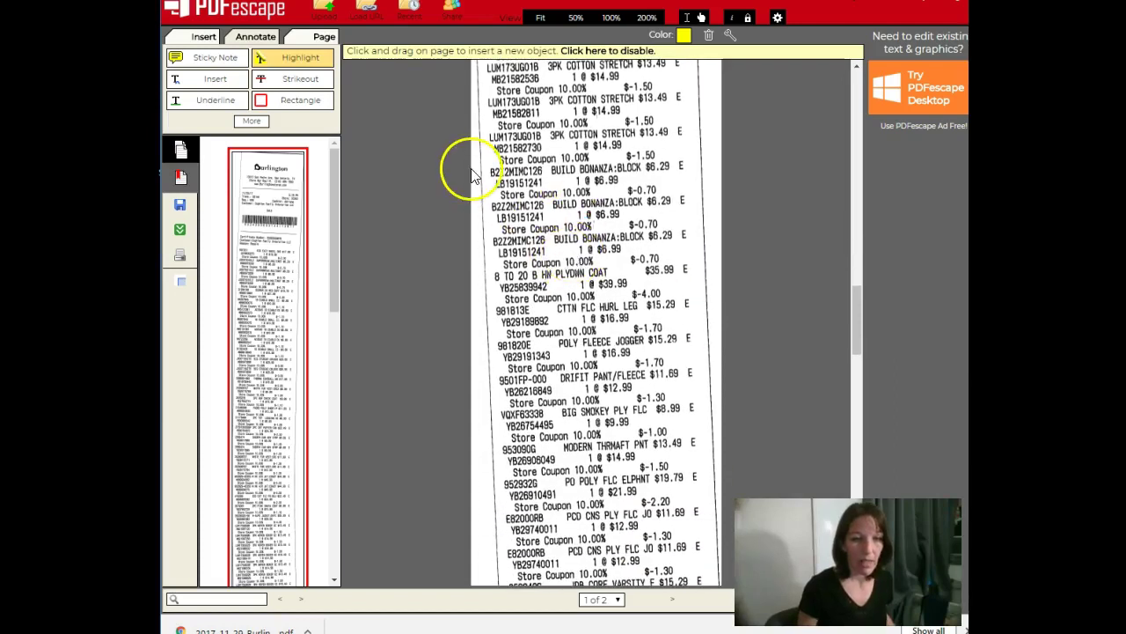
mouse_move(484, 162)
mouse_down()
mouse_move(674, 202)
mouse_move(704, 244)
mouse_move(700, 282)
mouse_move(695, 262)
mouse_up()
Step: Highlight the card type and account lines below the credit total on page 2
scroll(695, 264, down, 5)
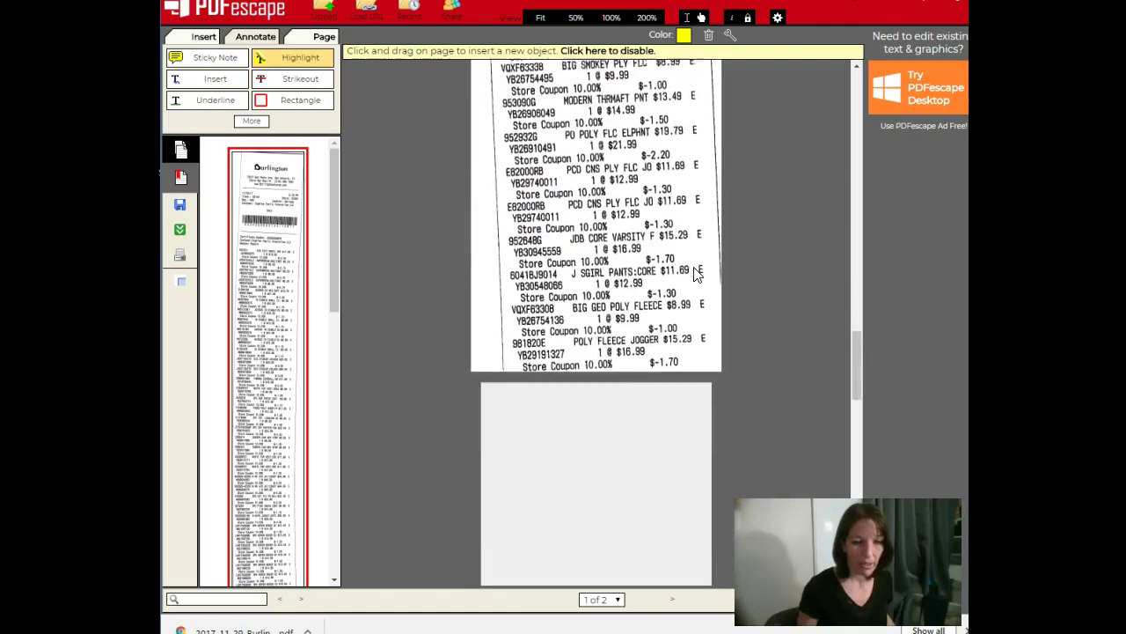
scroll(695, 275, down, 10)
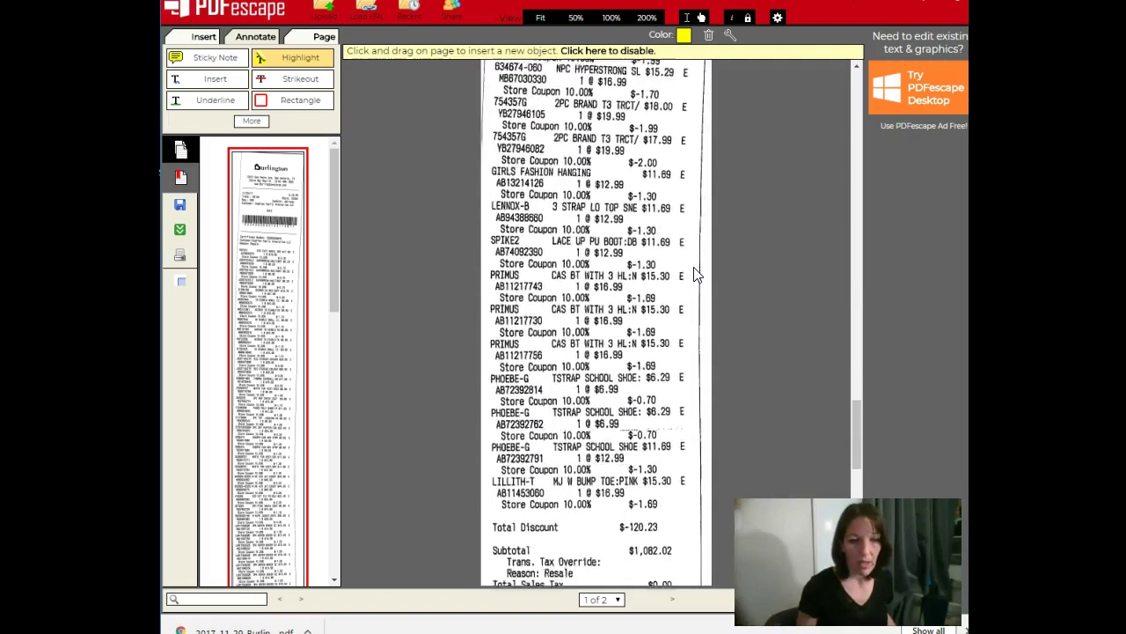
click(640, 280)
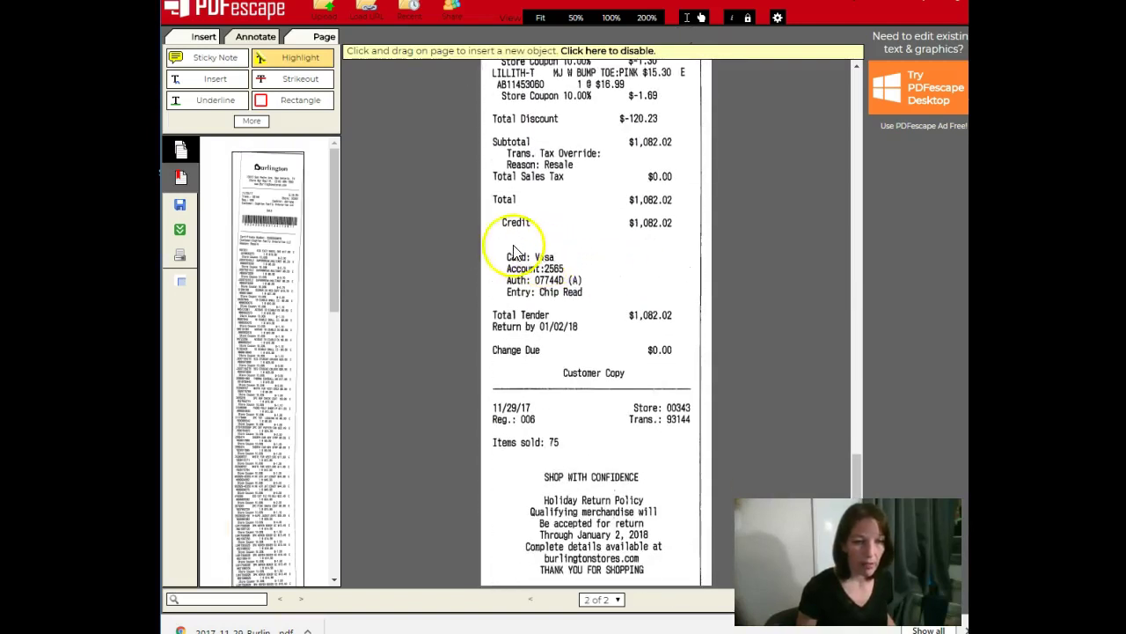
drag(494, 249, 586, 280)
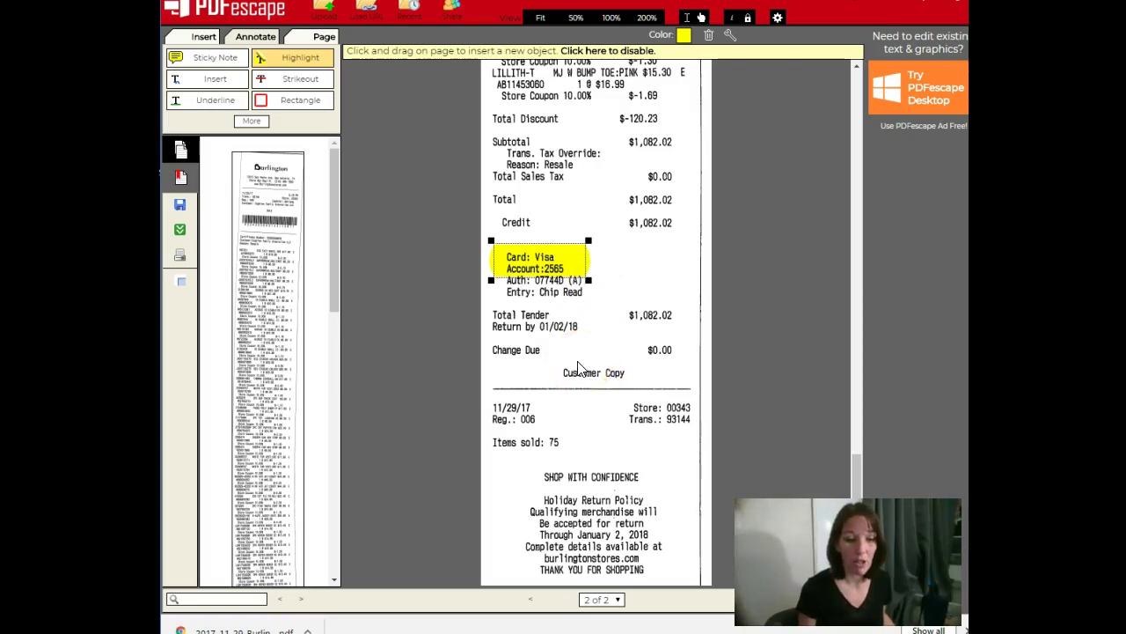
Step: Add the blue text "1. Supplier name and contact information" above the highlighted Burlington header on page 1
scroll(579, 369, down, 3)
scroll(579, 370, up, 10)
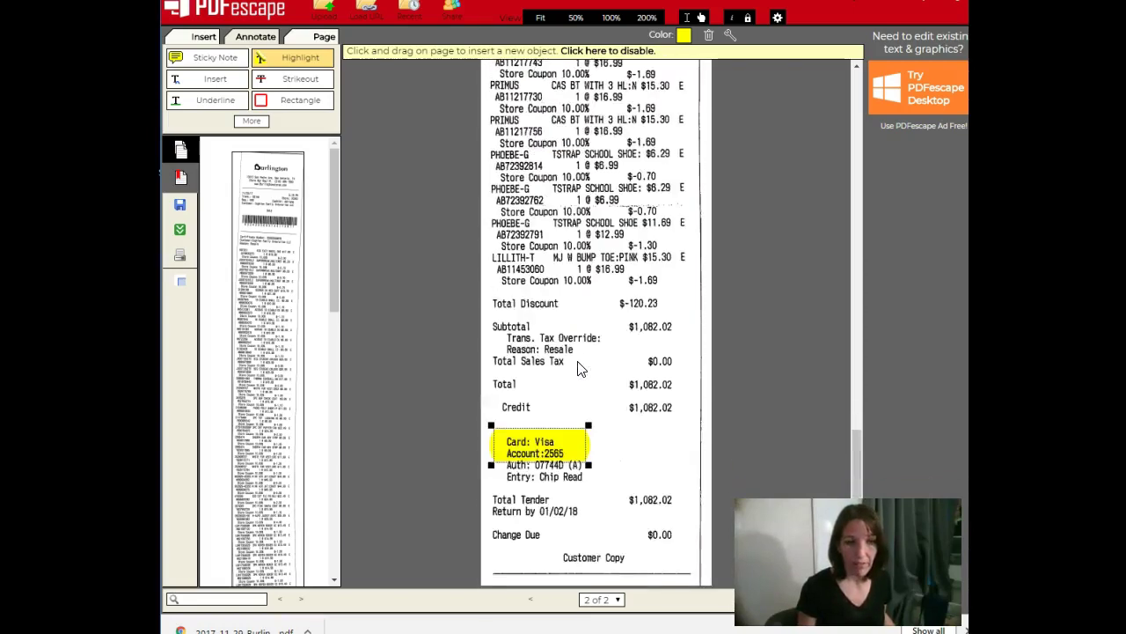
scroll(577, 361, up, 15)
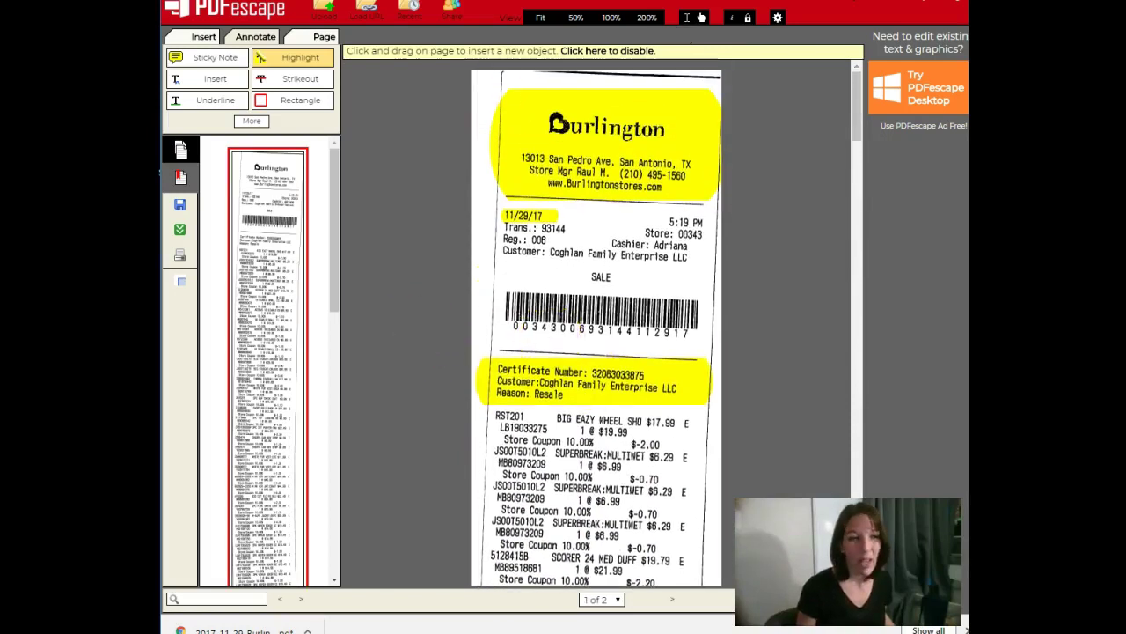
click(201, 41)
click(208, 57)
click(510, 83)
click(637, 35)
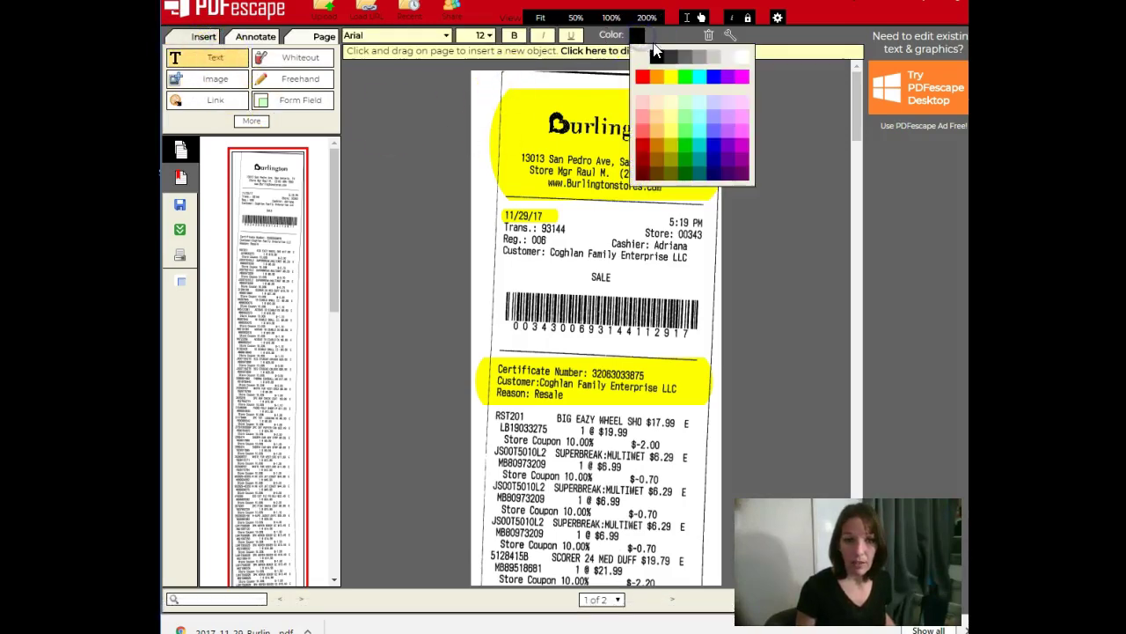
click(714, 77)
click(510, 82)
click(543, 99)
text(1)
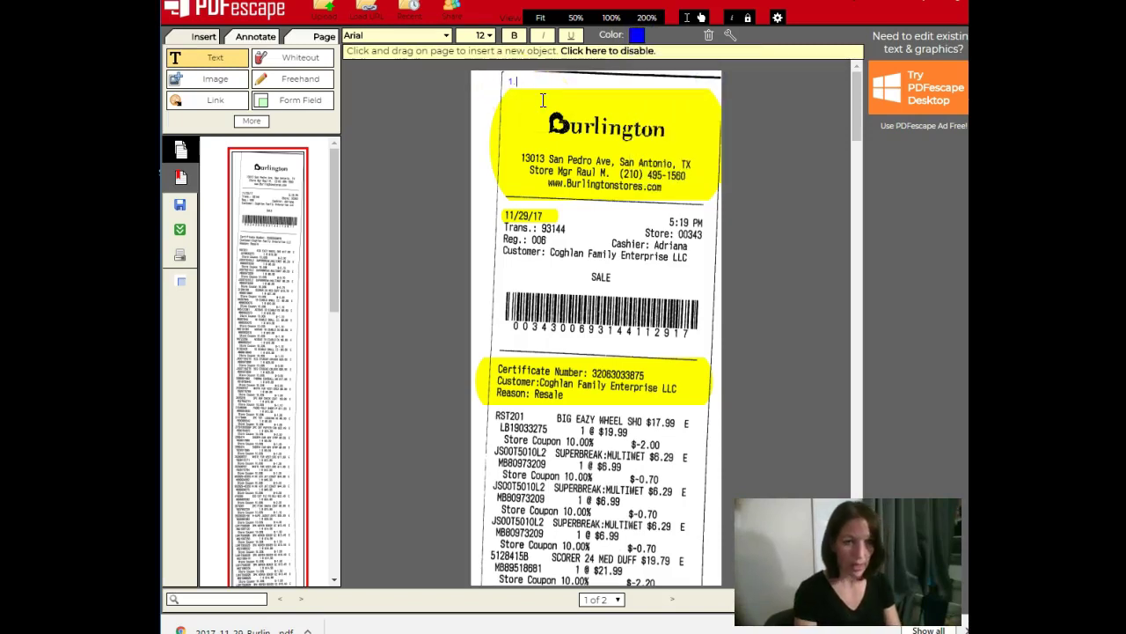
text(. Supplier name and contact information)
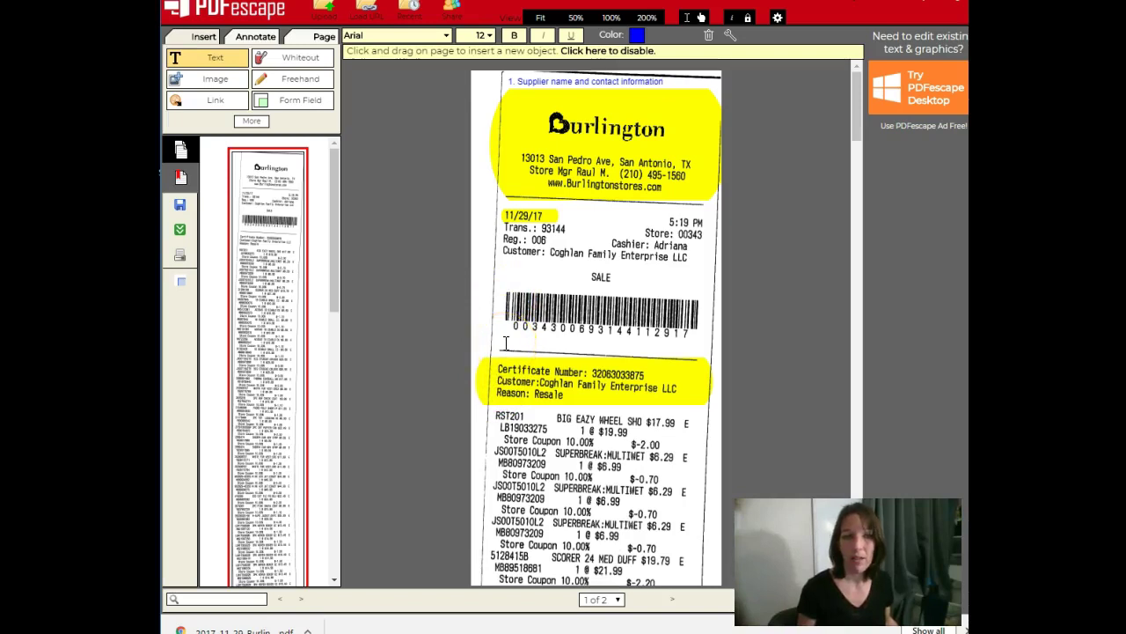
Step: Finish the text note on page 1, then save and download the annotated receipt PDF
scroll(506, 342, down, 15)
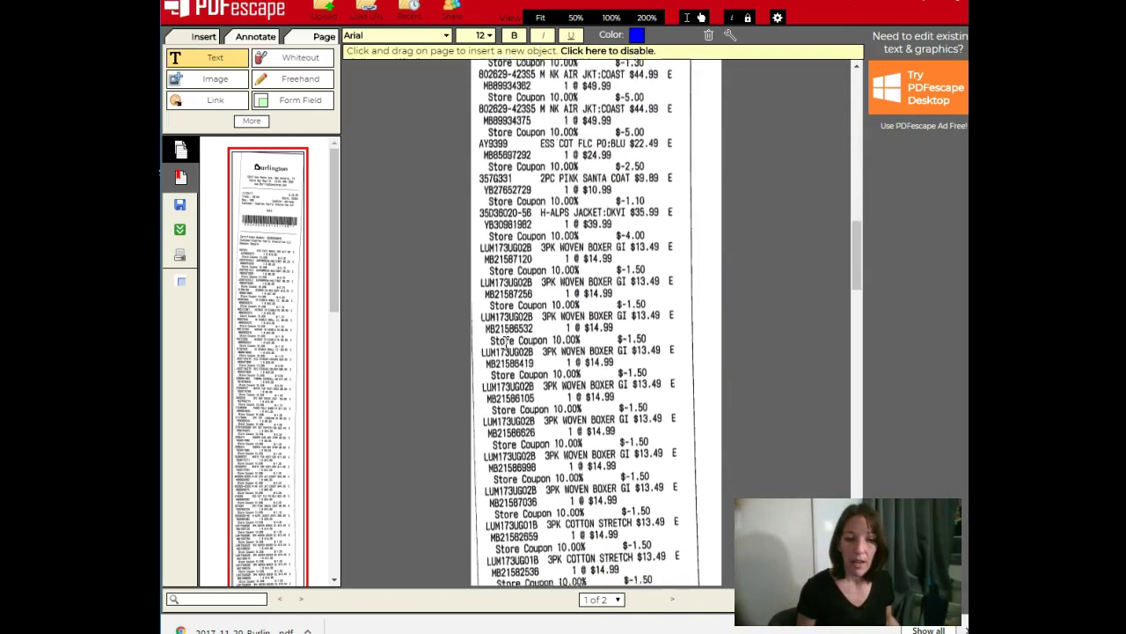
scroll(506, 342, down, 10)
scroll(546, 362, up, 20)
scroll(546, 363, up, 10)
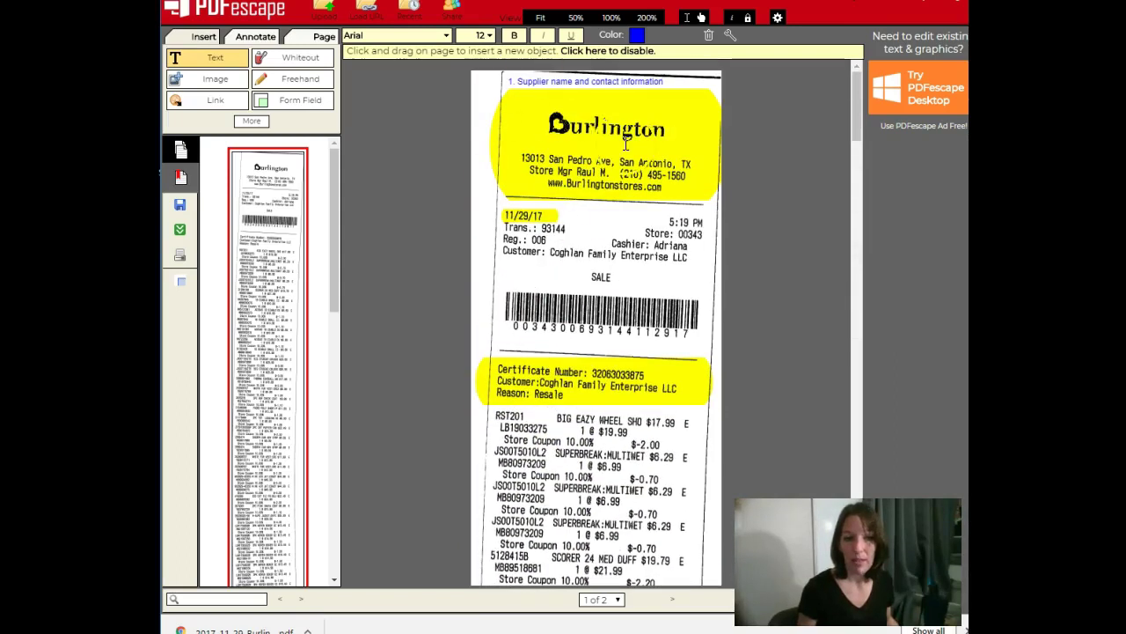
click(498, 86)
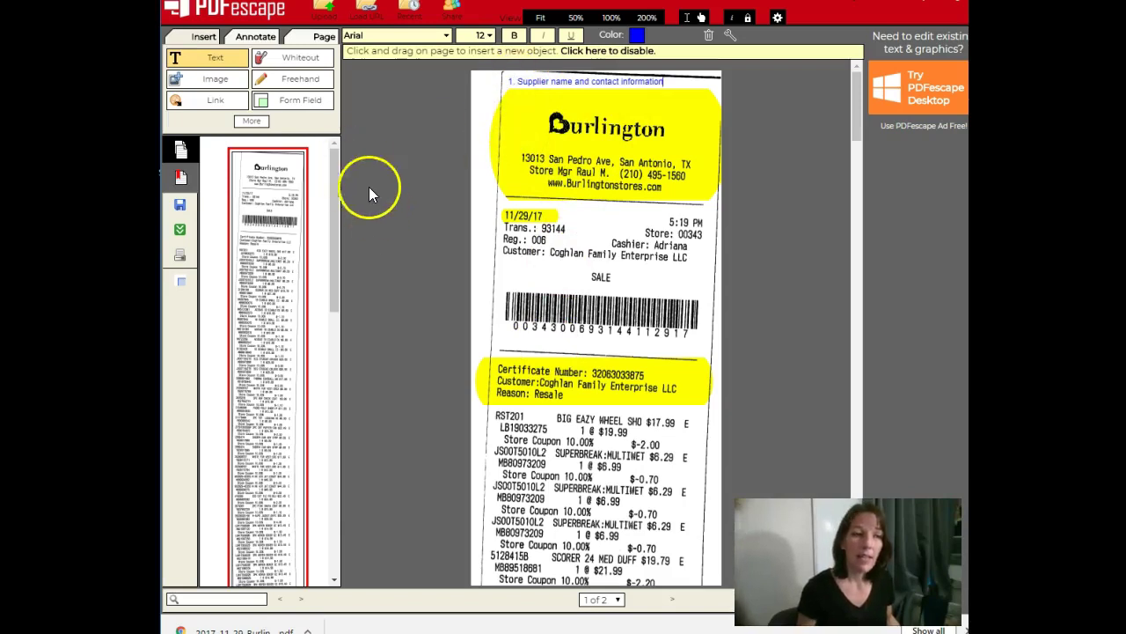
click(184, 235)
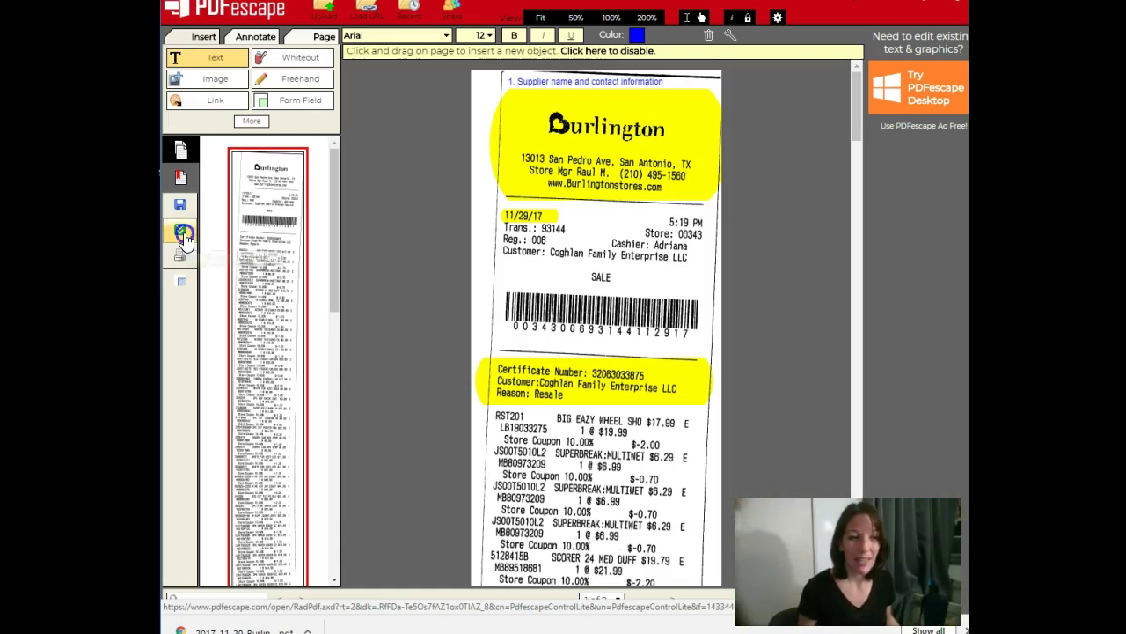